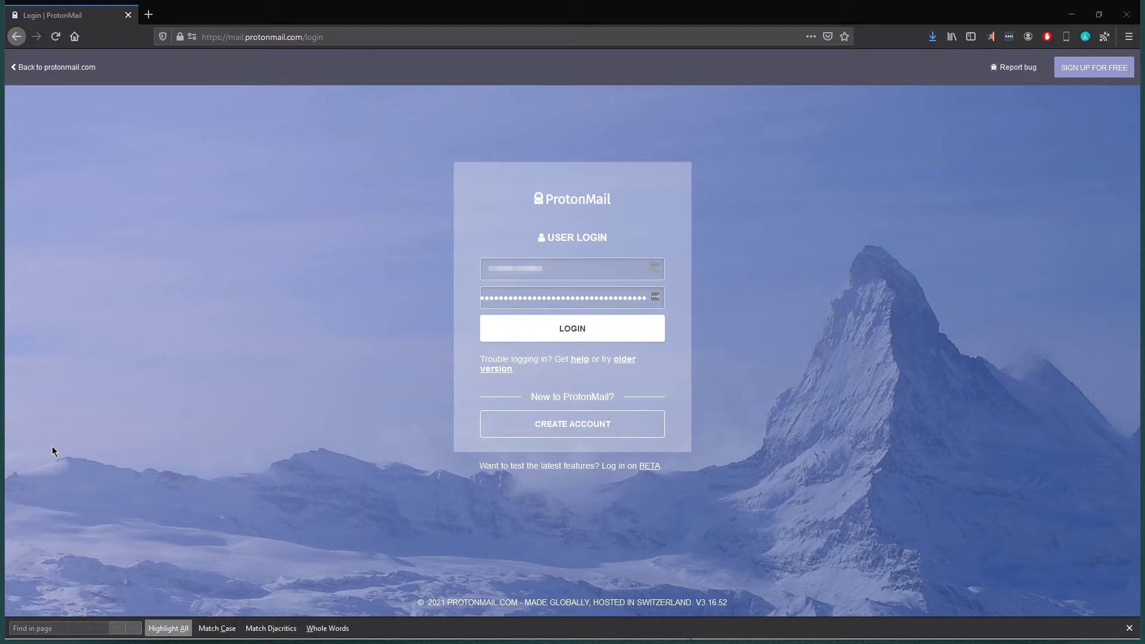
- Sign in to ProtonMail, then go to the Proton Drive web address
{"action": "left_click", "coordinate": [528, 331]}
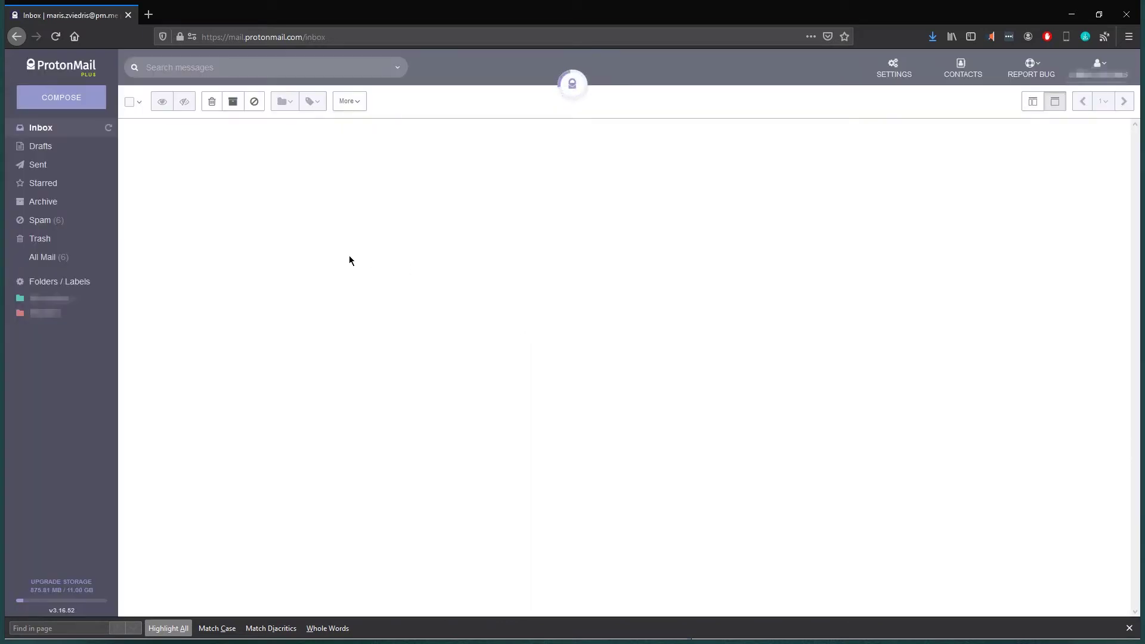
{"action": "left_click", "coordinate": [349, 37]}
{"action": "type", "text": "drive.google.com/"}
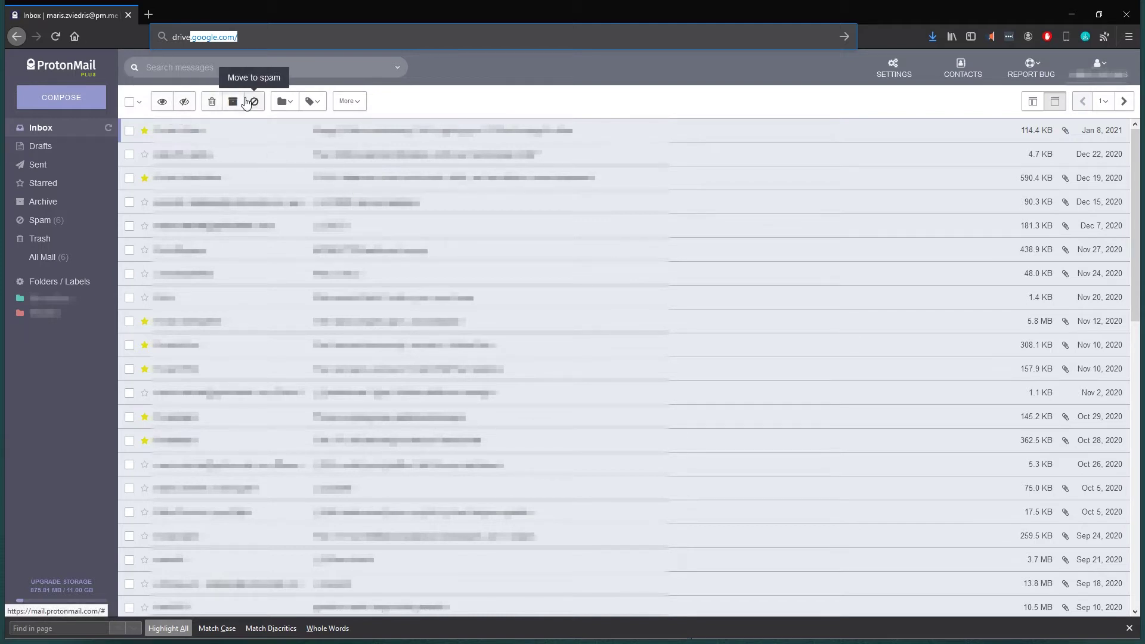
{"action": "left_click", "coordinate": [275, 36]}
{"action": "key", "text": "ctrl+a"}
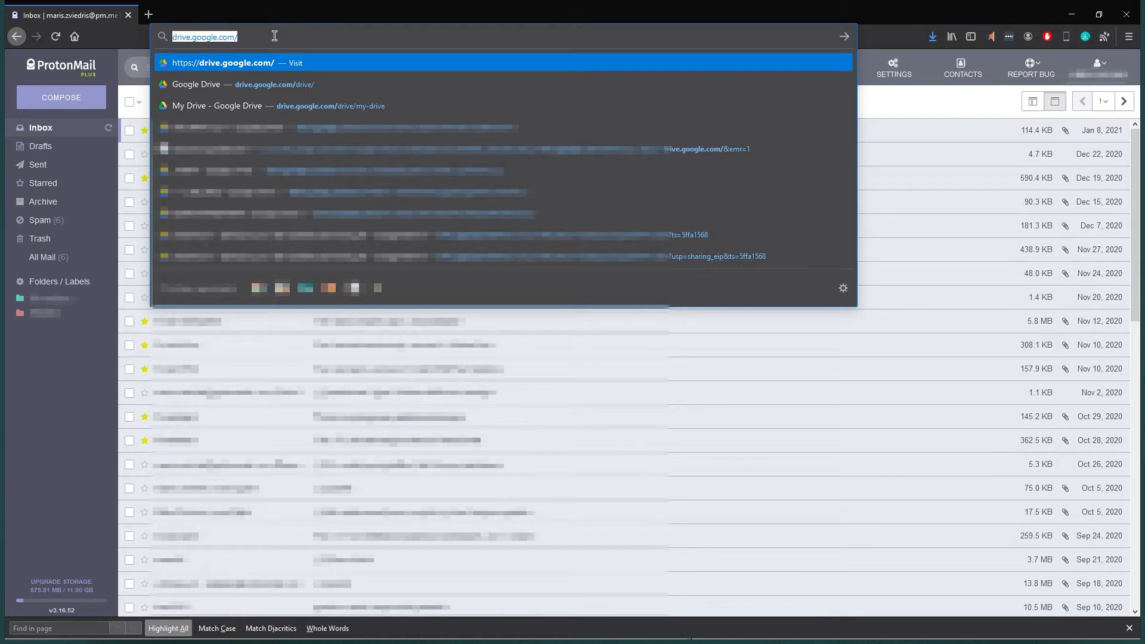
{"action": "type", "text": "drive.p"}
{"action": "key", "text": "Return"}
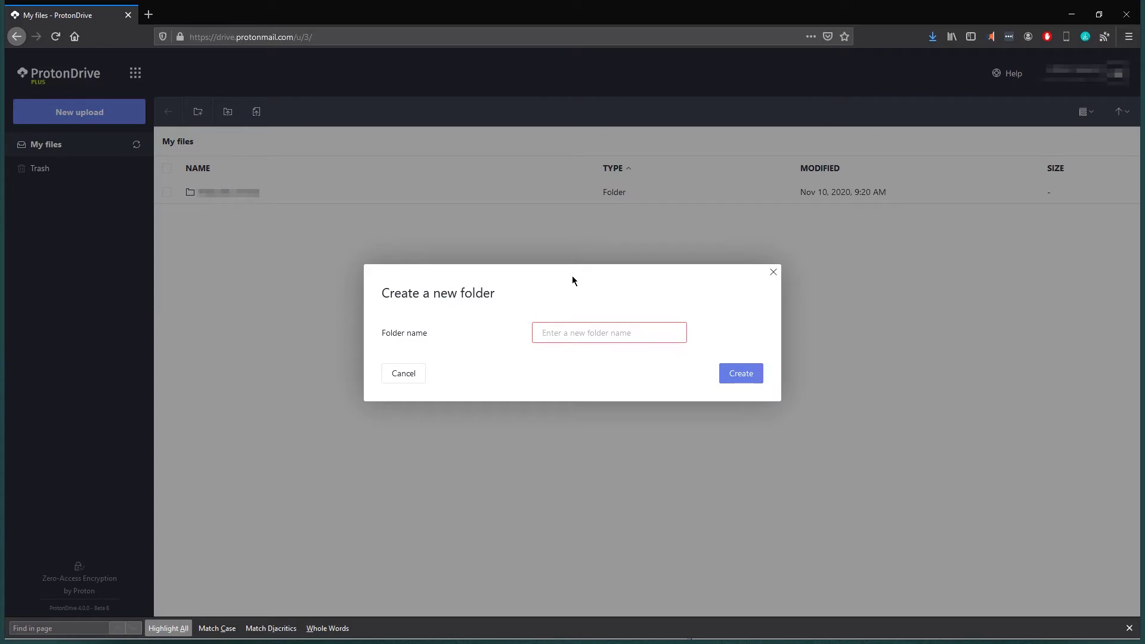
- Create a new folder named TEST in My files and open it
{"action": "type", "text": "TEST"}
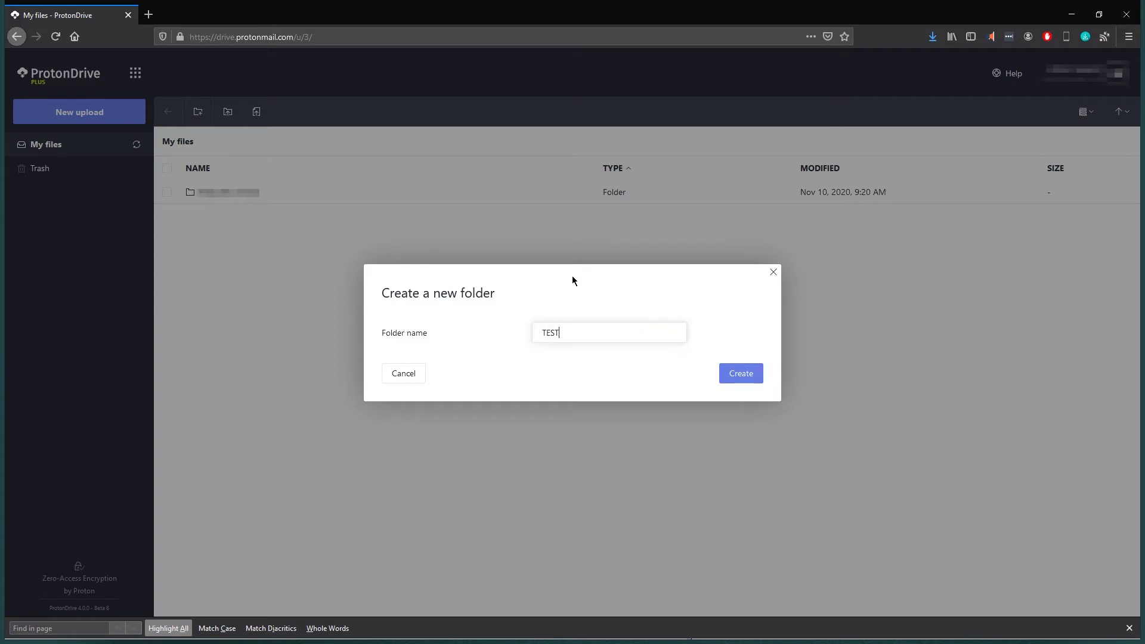
{"action": "left_click", "coordinate": [737, 376]}
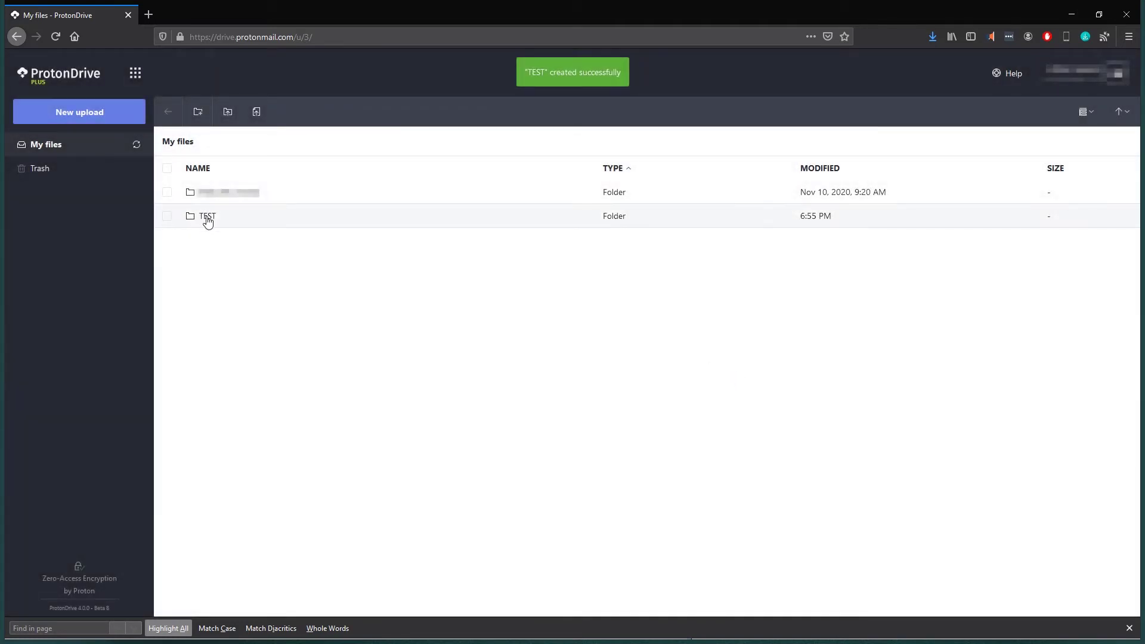
{"action": "double_click", "coordinate": [207, 221]}
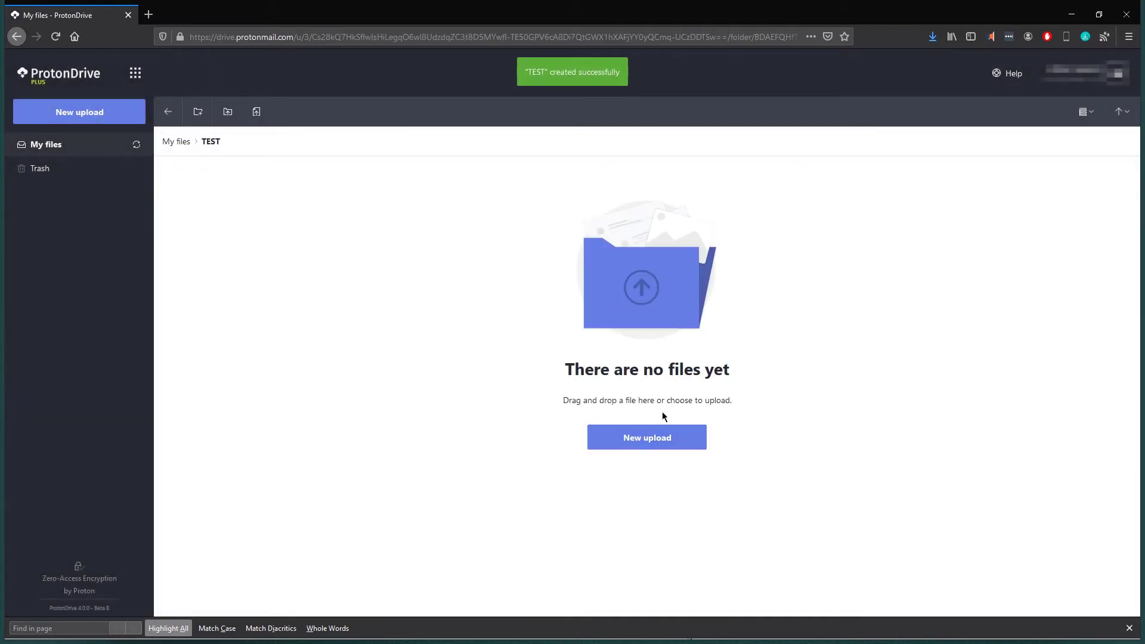
- Upload all four files from Downloads > +TMP (JPG, DOCX, PDF, PDF.AES) into TEST
{"action": "left_click", "coordinate": [654, 441]}
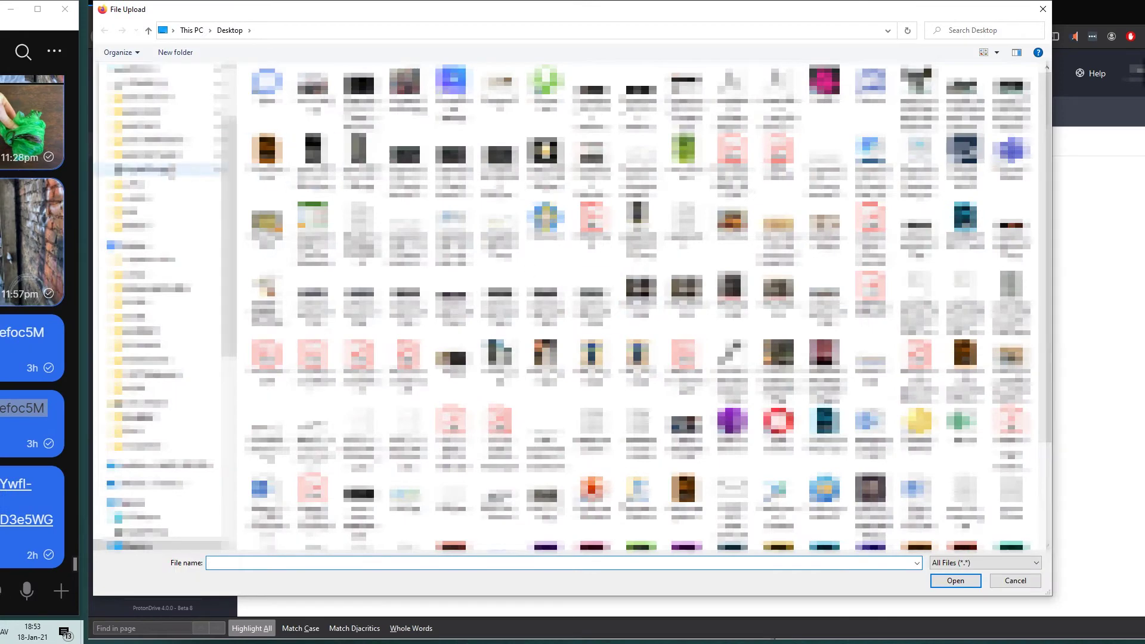
{"action": "scroll", "coordinate": [161, 298], "scroll_direction": "down", "scroll_amount": 5}
{"action": "left_click", "coordinate": [138, 546]}
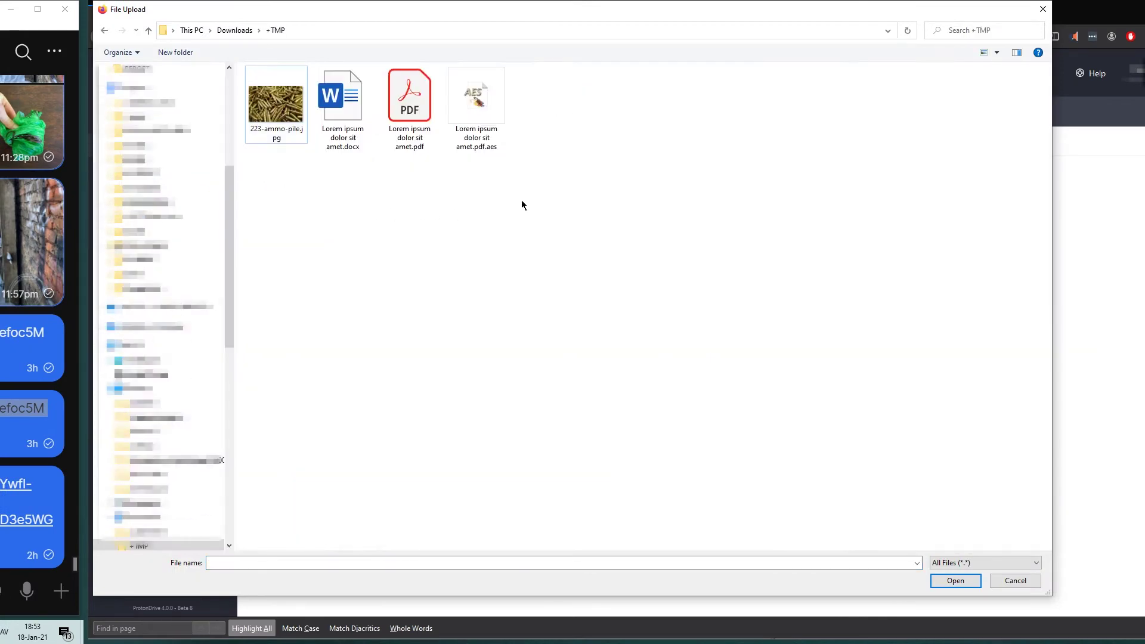
{"action": "left_click_drag", "start_coordinate": [601, 187], "coordinate": [263, 95]}
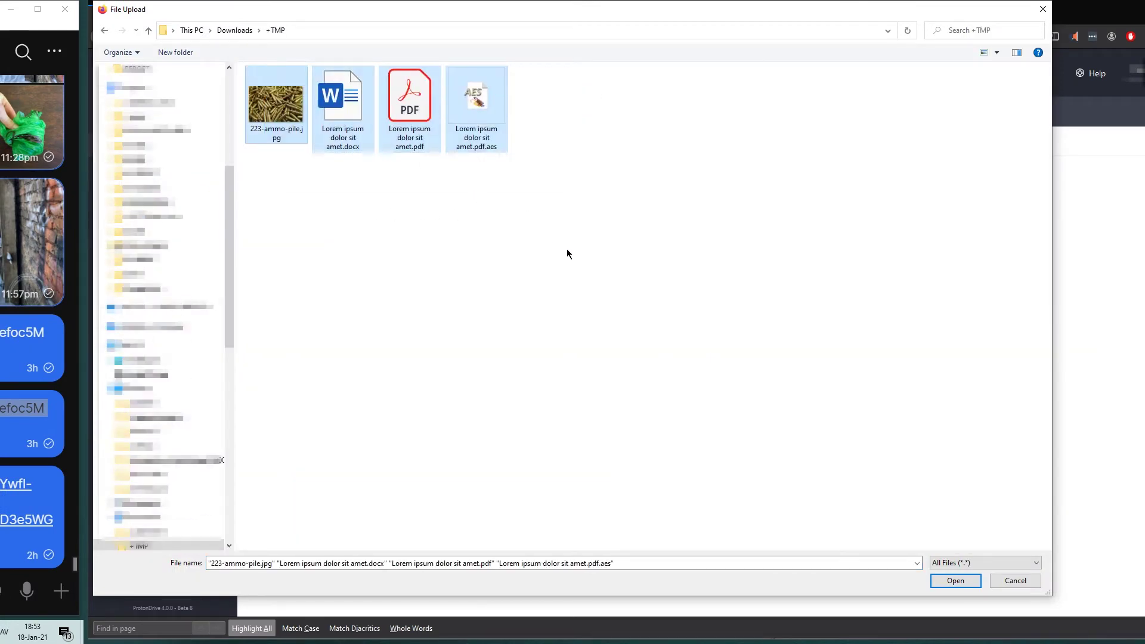
{"action": "left_click", "coordinate": [959, 583]}
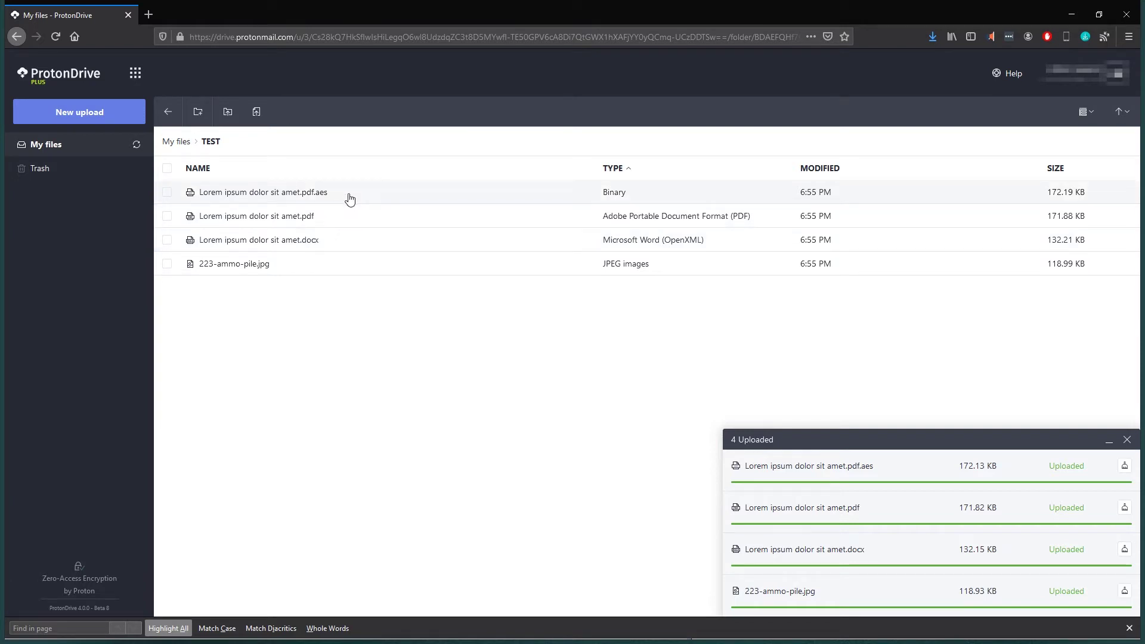
- Preview 223-ammo-pile.jpg and Lorem ipsum dolor sit amet.docx, returning to TEST after each
{"action": "double_click", "coordinate": [275, 270]}
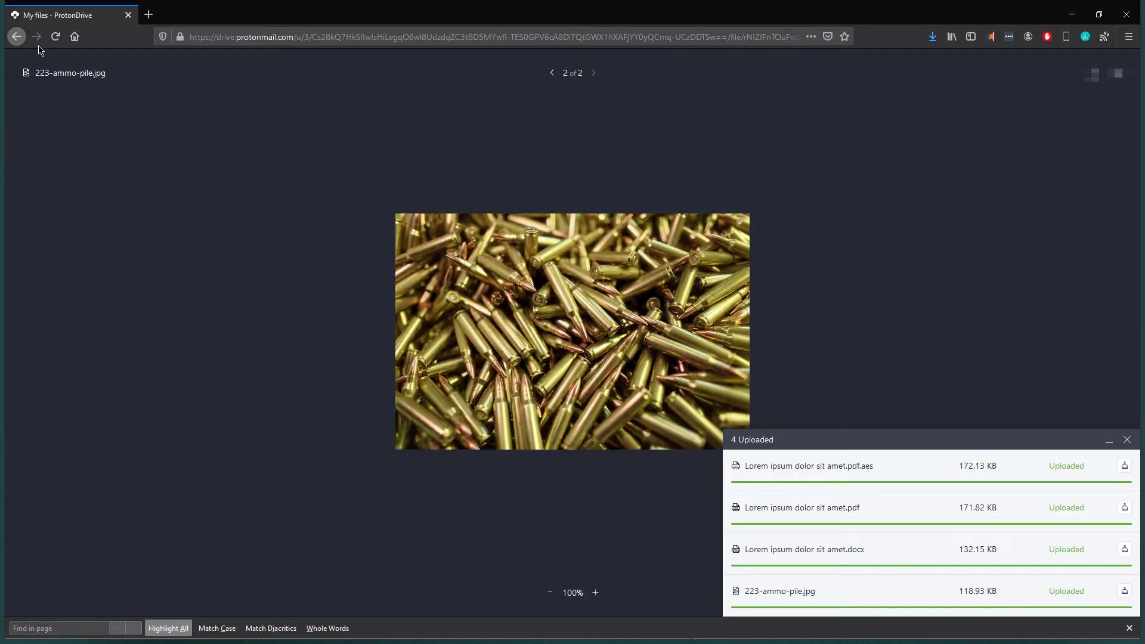
{"action": "left_click", "coordinate": [16, 37]}
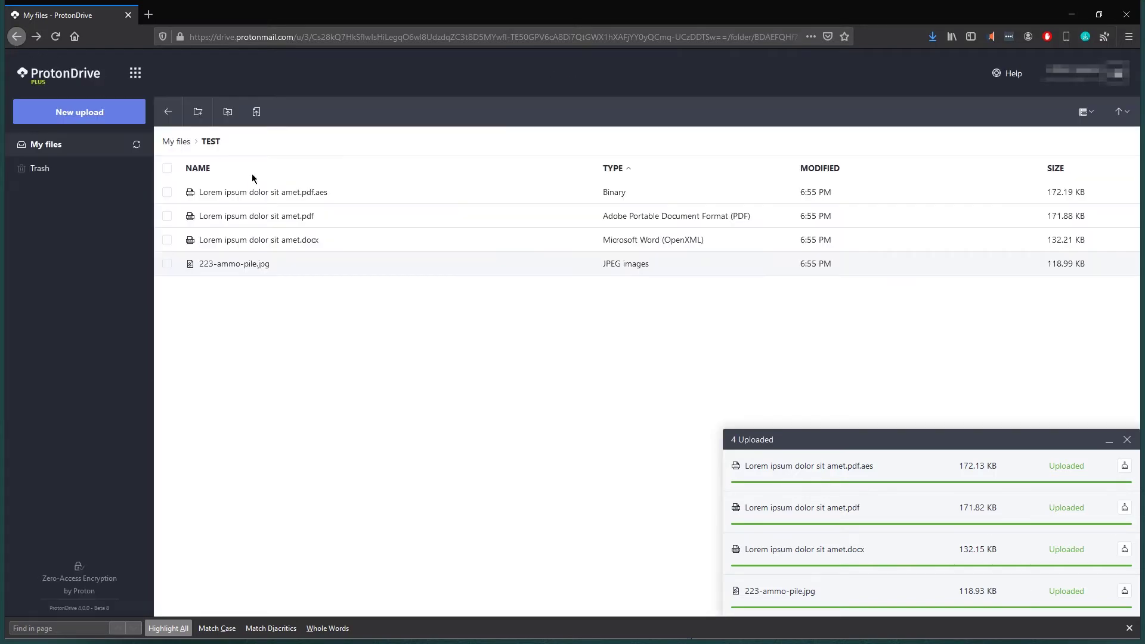
{"action": "double_click", "coordinate": [250, 244]}
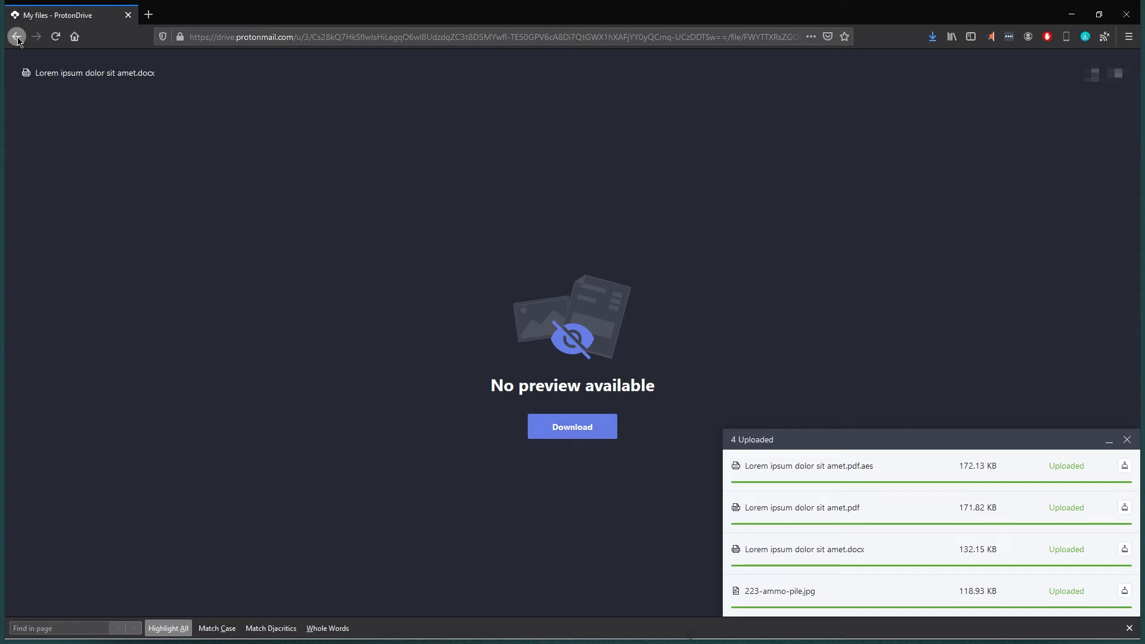
{"action": "left_click", "coordinate": [17, 37]}
- Preview the Lorem ipsum PDF, then check the .pdf.aes file has no preview
{"action": "double_click", "coordinate": [303, 218]}
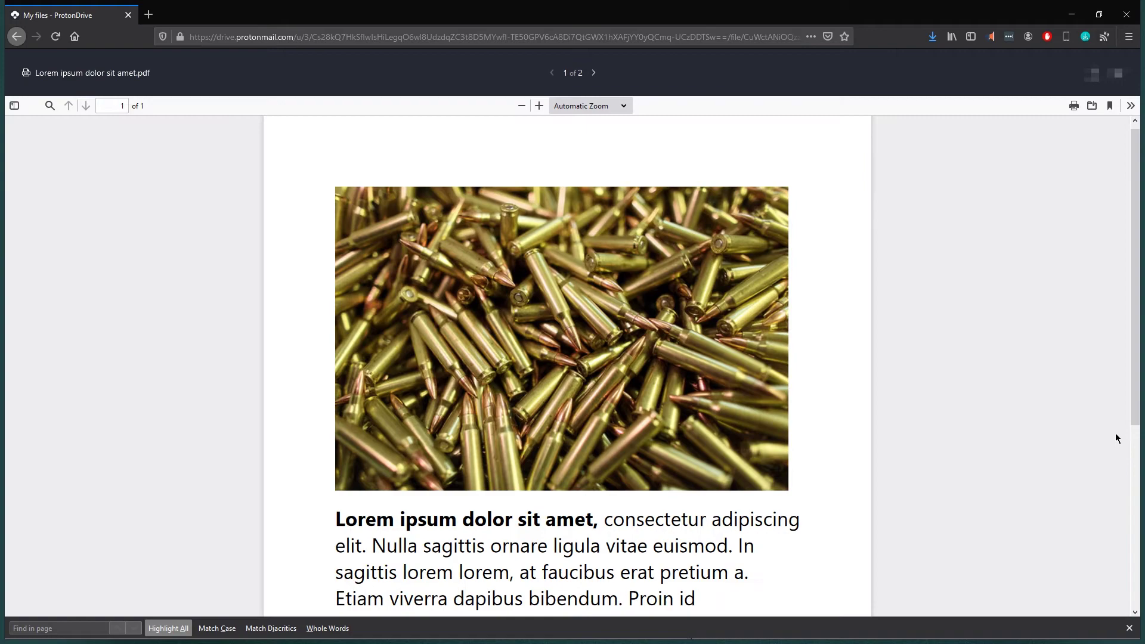
{"action": "scroll", "coordinate": [913, 349], "scroll_direction": "down", "scroll_amount": 5}
{"action": "scroll", "coordinate": [914, 349], "scroll_direction": "up", "scroll_amount": 4}
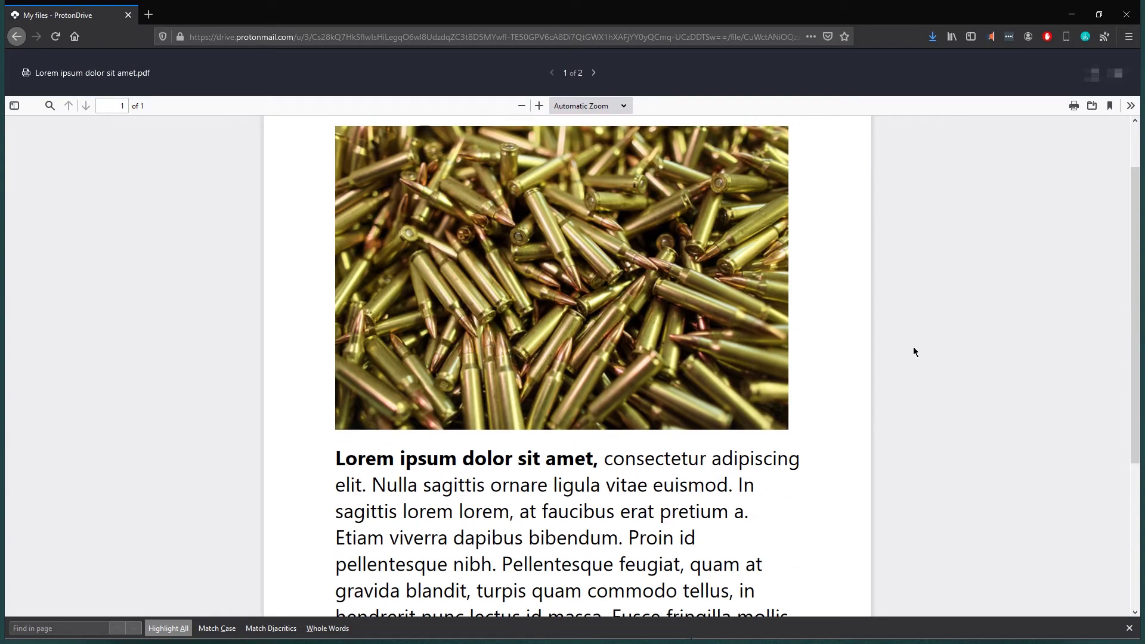
{"action": "scroll", "coordinate": [913, 346], "scroll_direction": "up", "scroll_amount": 1}
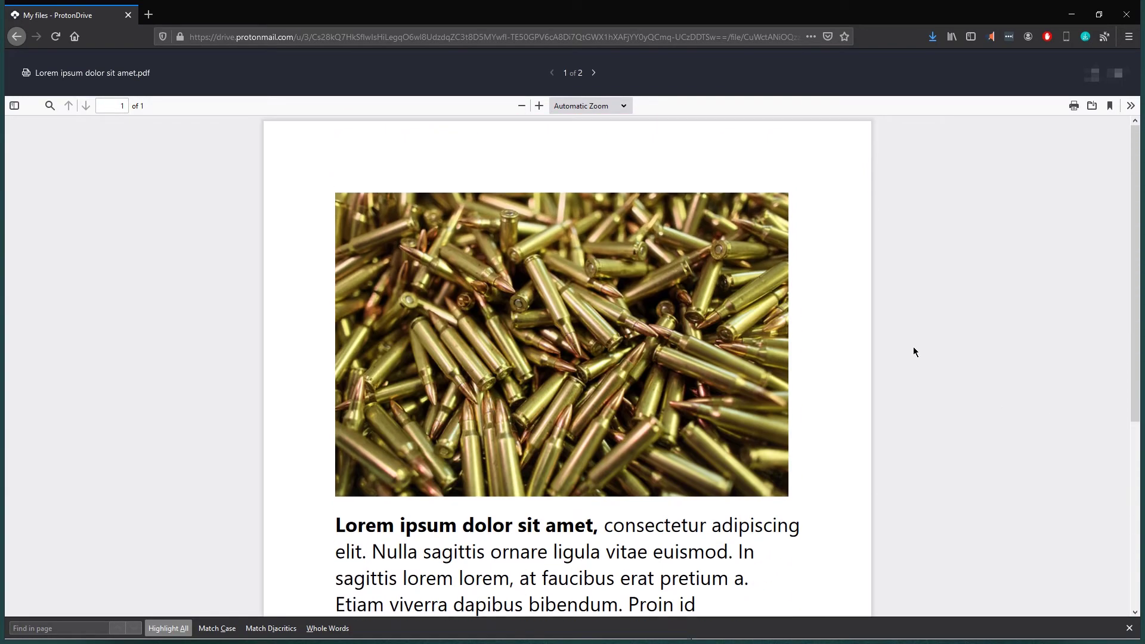
{"action": "left_click", "coordinate": [17, 38]}
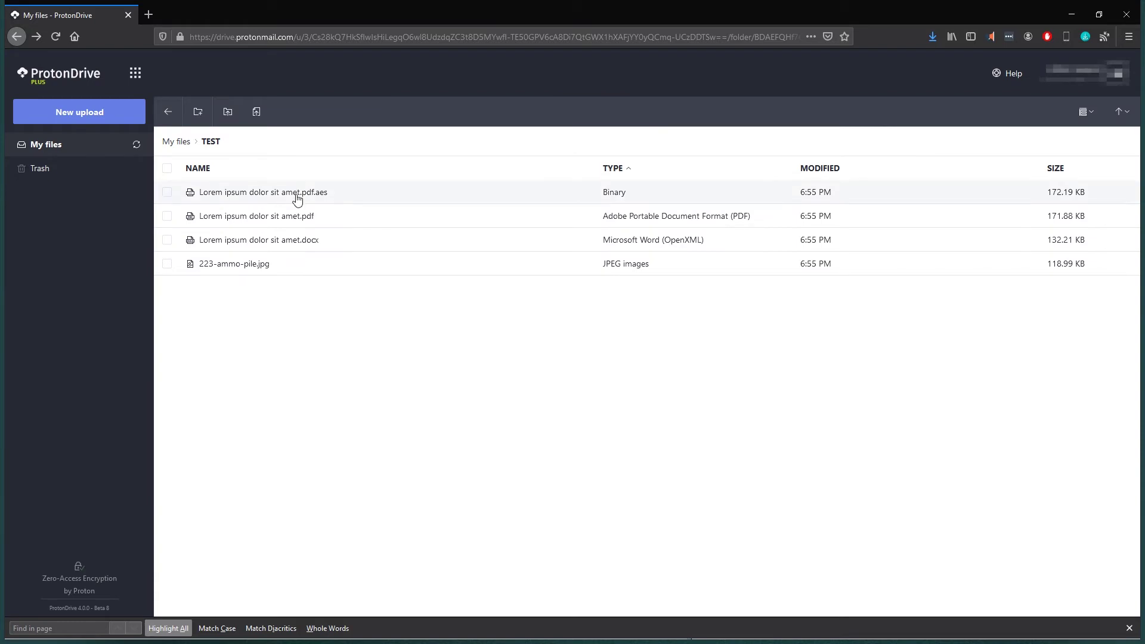
{"action": "double_click", "coordinate": [297, 199]}
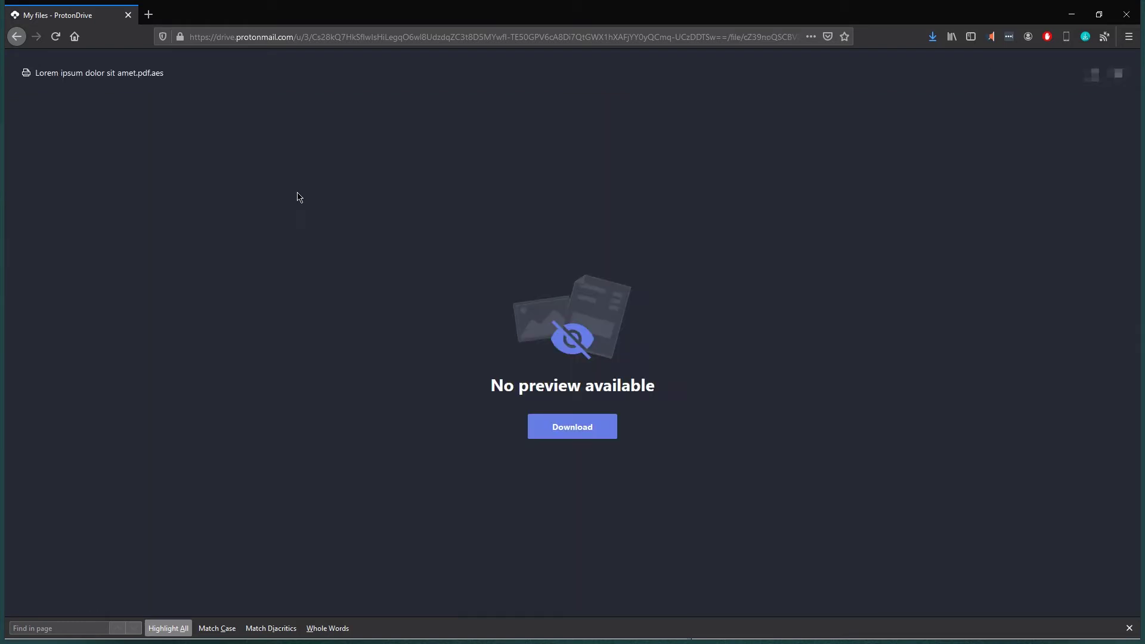
{"action": "left_click", "coordinate": [17, 37]}
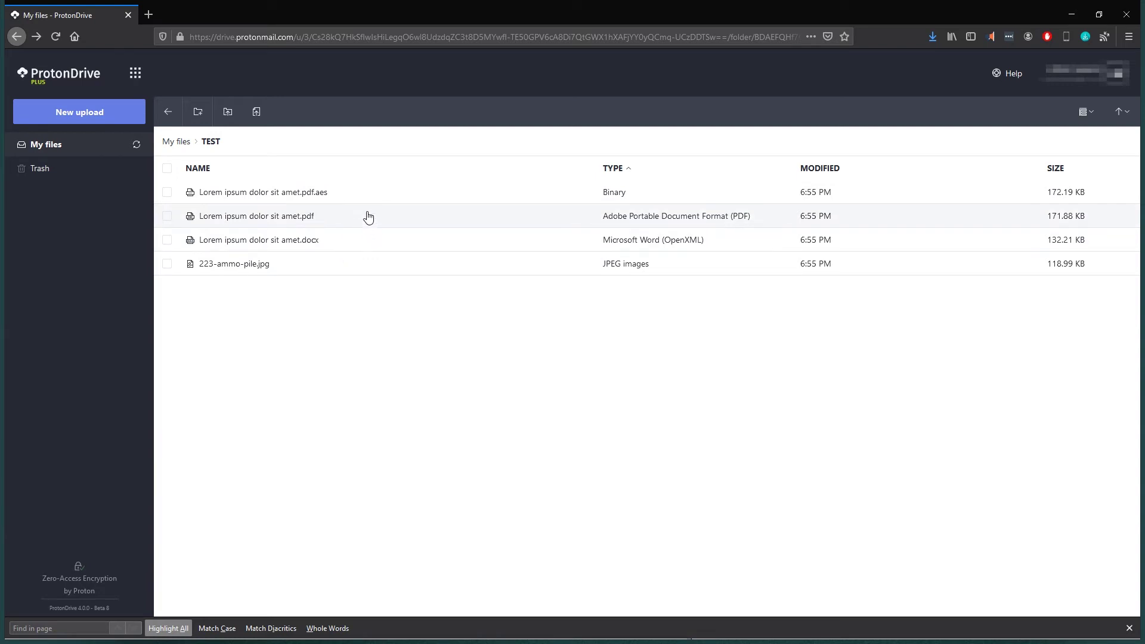
- Create a share link for Lorem ipsum dolor sit amet.pdf.aes with password protection enabled
{"action": "left_click", "coordinate": [321, 197]}
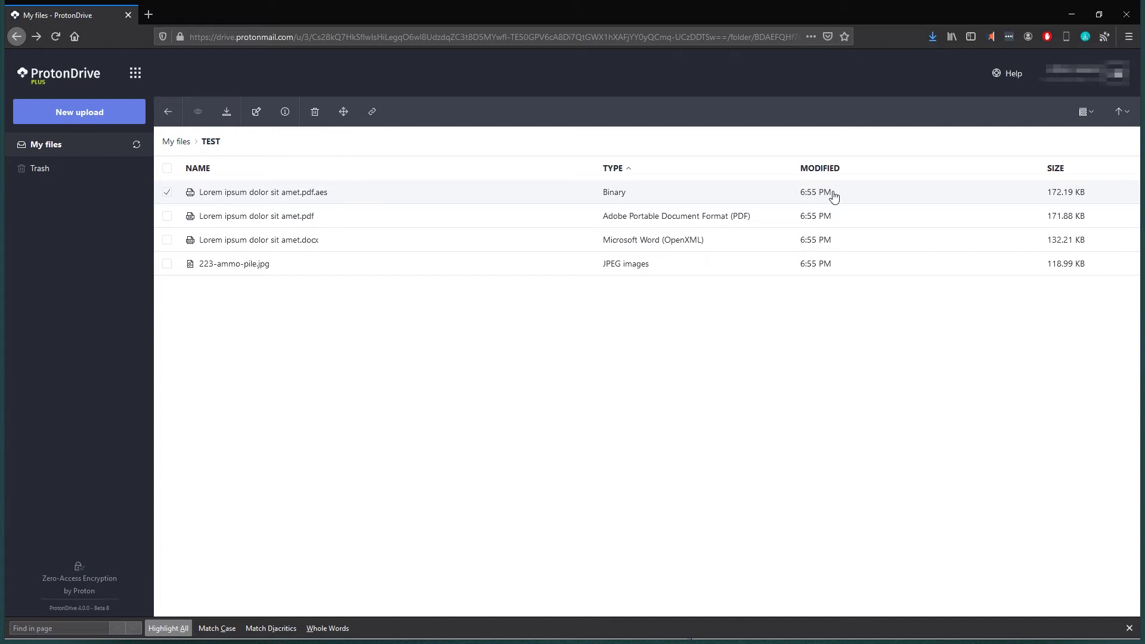
{"action": "right_click", "coordinate": [307, 194]}
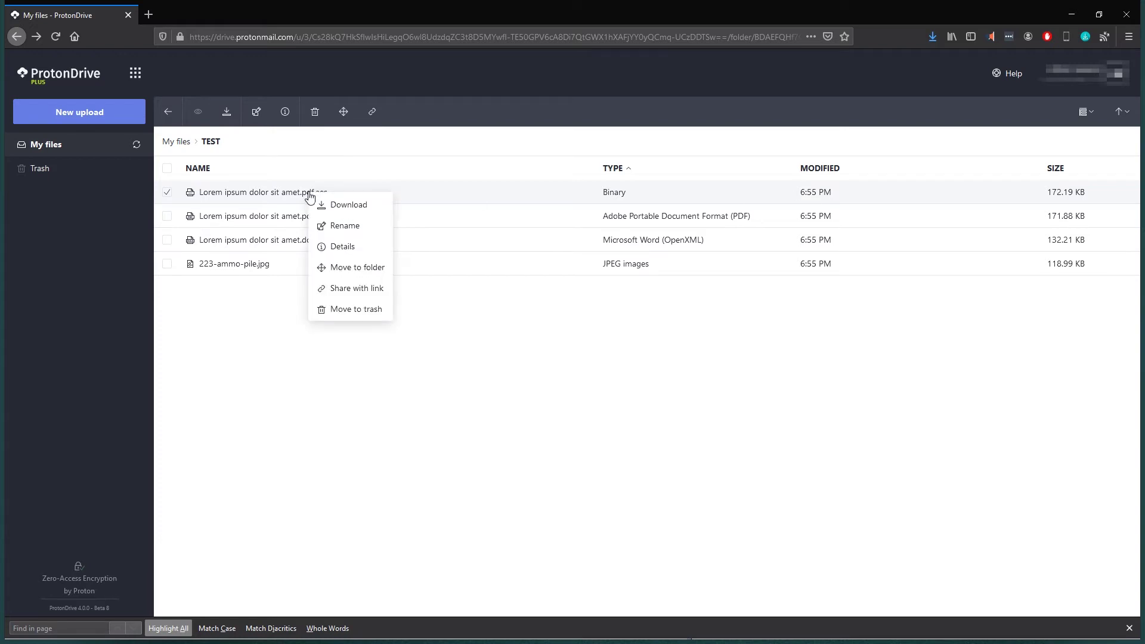
{"action": "left_click", "coordinate": [368, 291]}
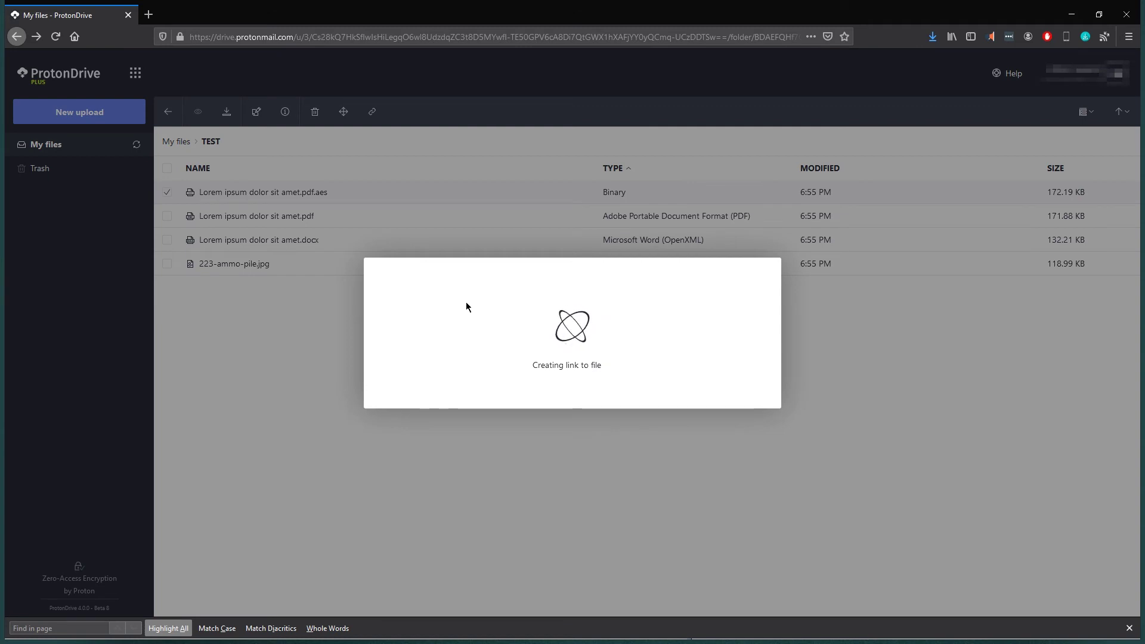
{"action": "left_click", "coordinate": [561, 347]}
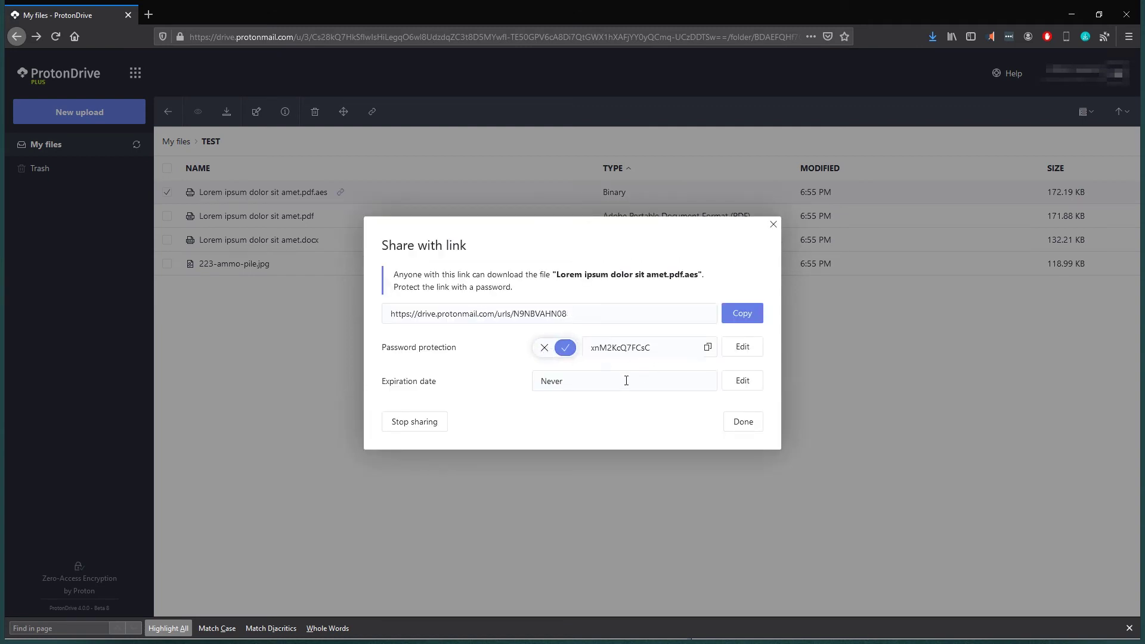
- Change the share link's expiration to 1 day and save it
{"action": "left_click", "coordinate": [744, 382]}
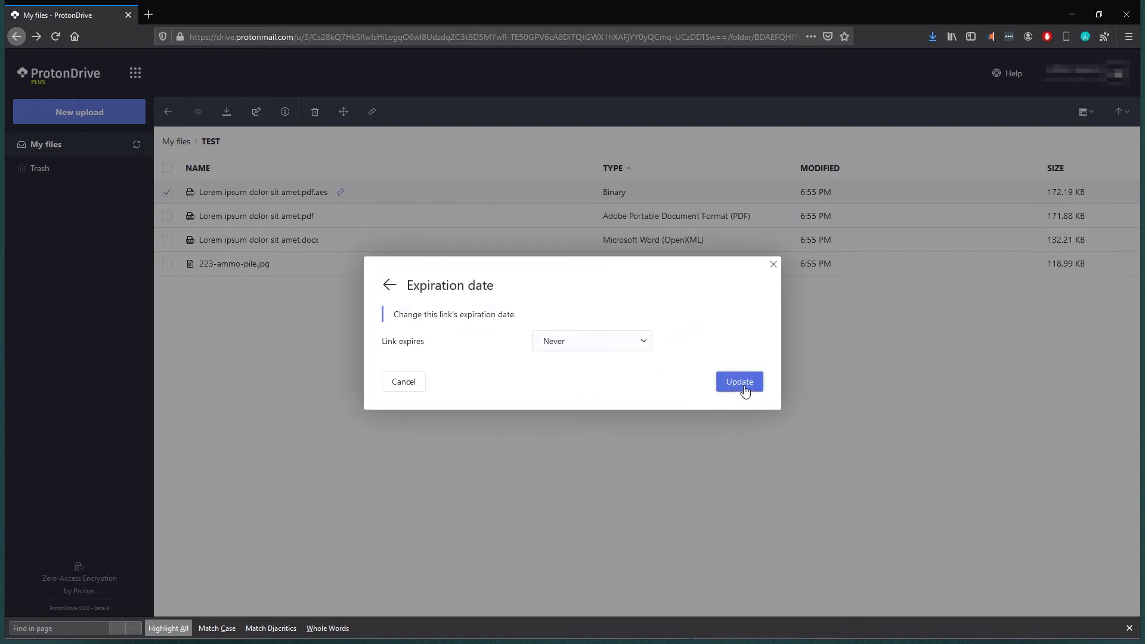
{"action": "left_click", "coordinate": [626, 346]}
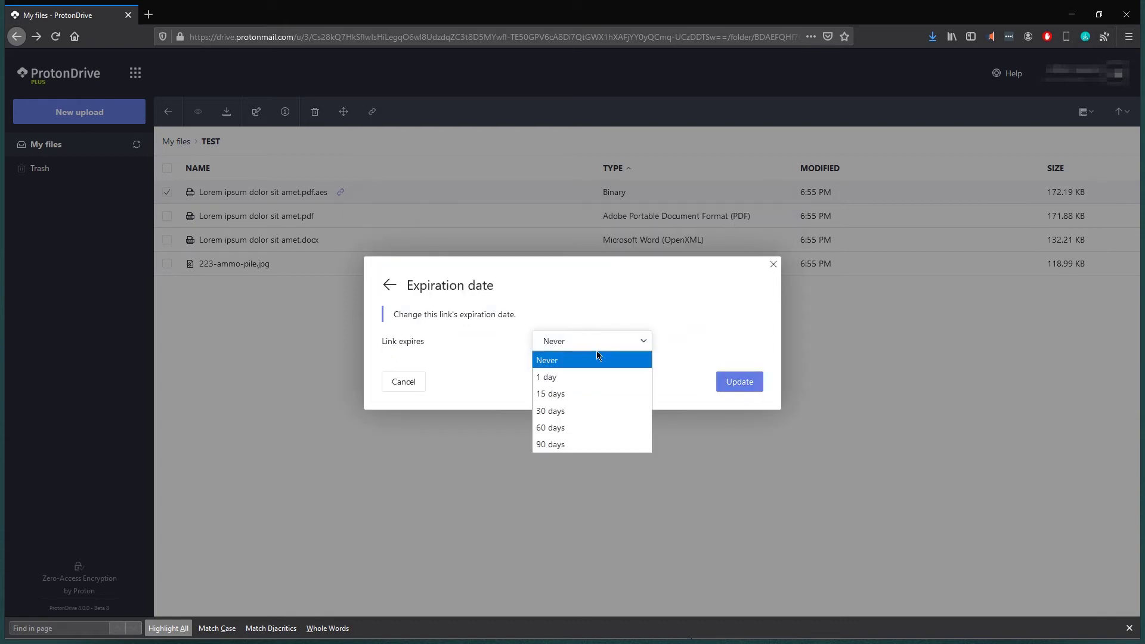
{"action": "left_click", "coordinate": [586, 383]}
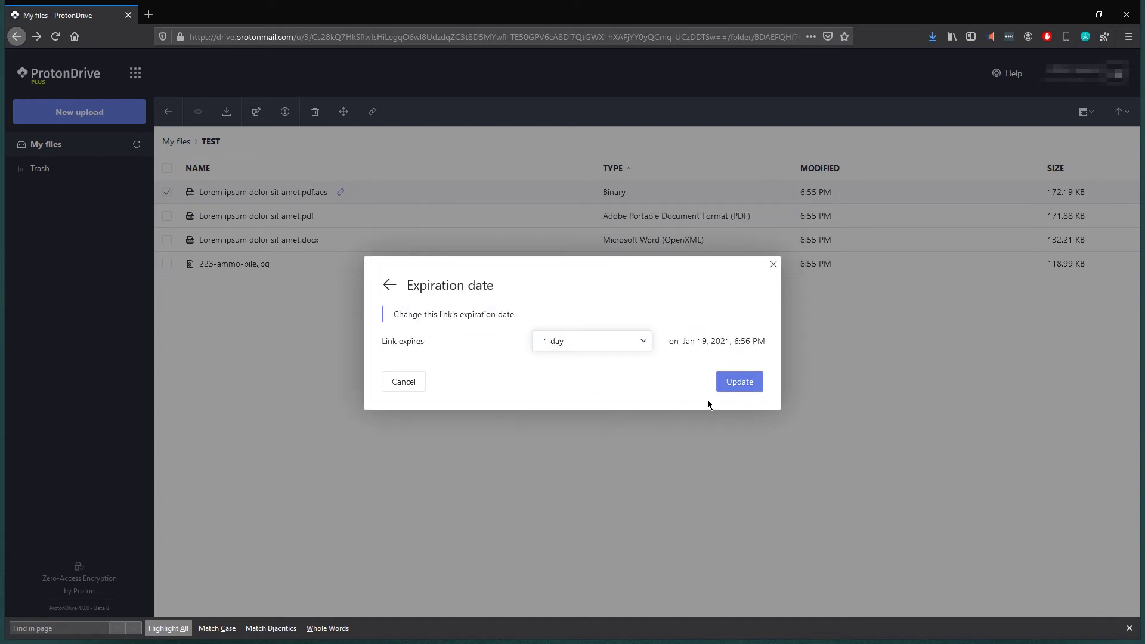
{"action": "left_click", "coordinate": [742, 385]}
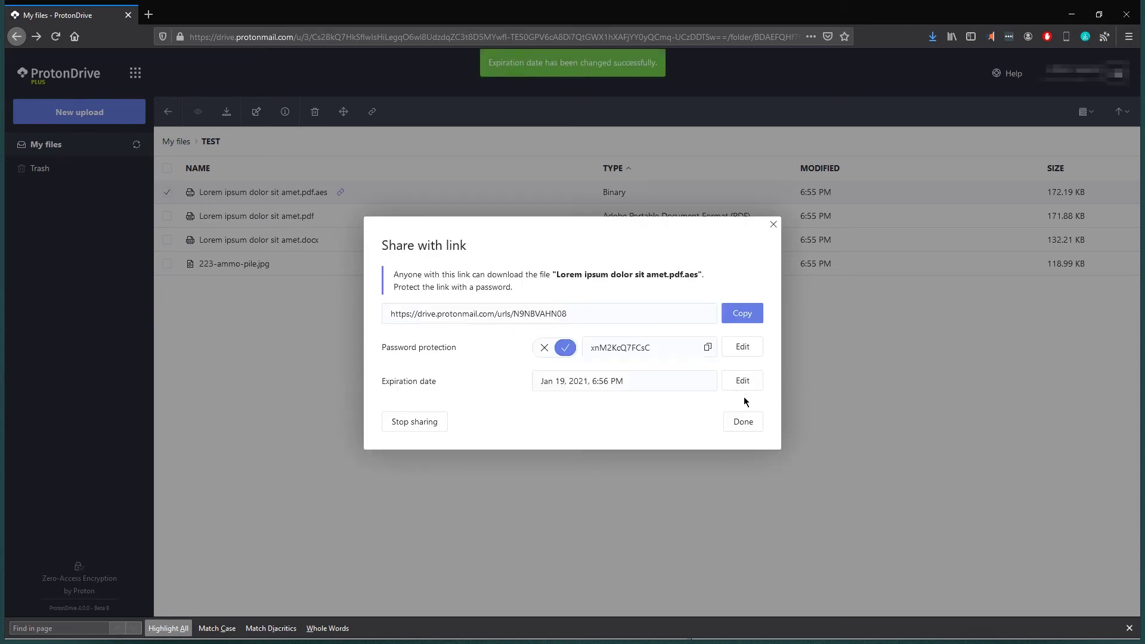
- Select the share link address and its password for copying
{"action": "left_click_drag", "start_coordinate": [568, 315], "coordinate": [346, 308]}
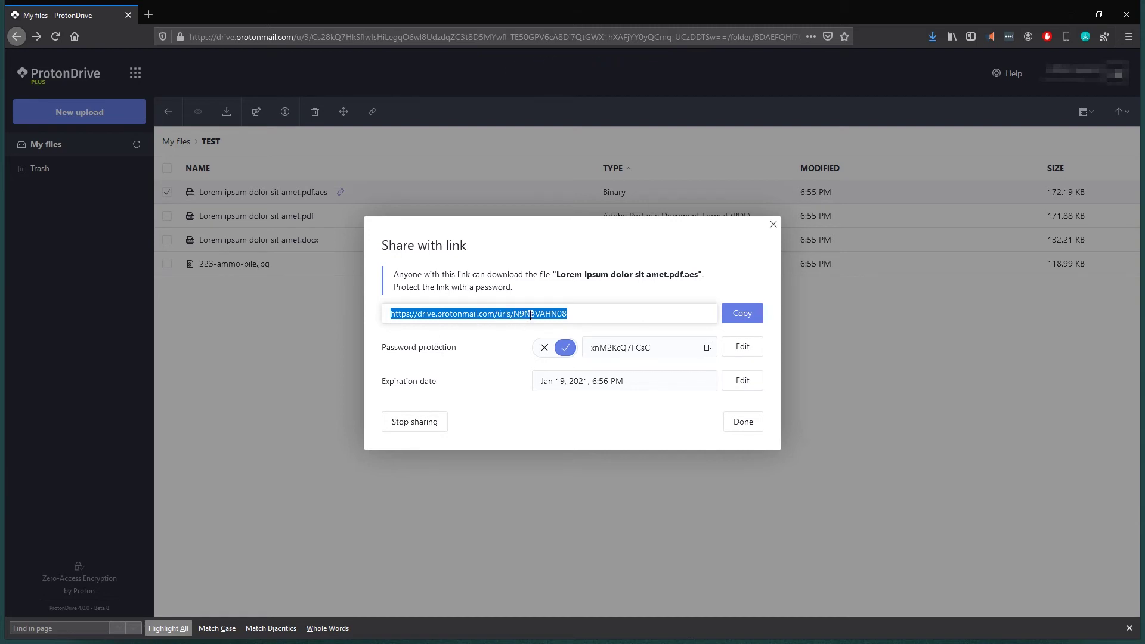
{"action": "left_click_drag", "start_coordinate": [627, 347], "coordinate": [651, 347]}
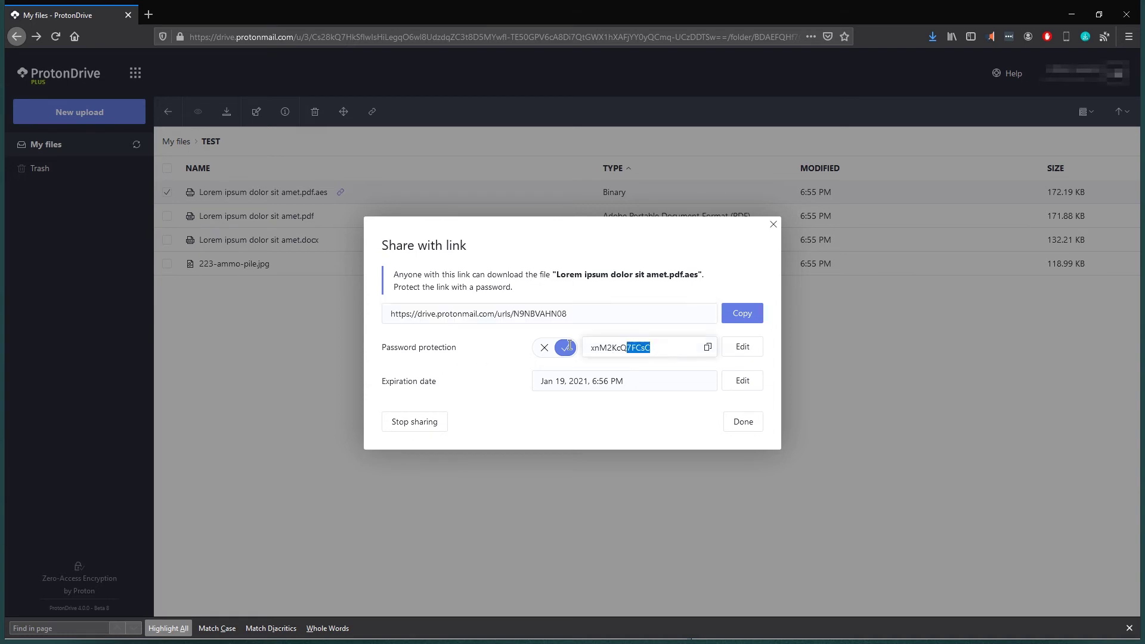
{"action": "left_click_drag", "start_coordinate": [569, 346], "coordinate": [588, 348]}
{"action": "key", "text": "Escape"}
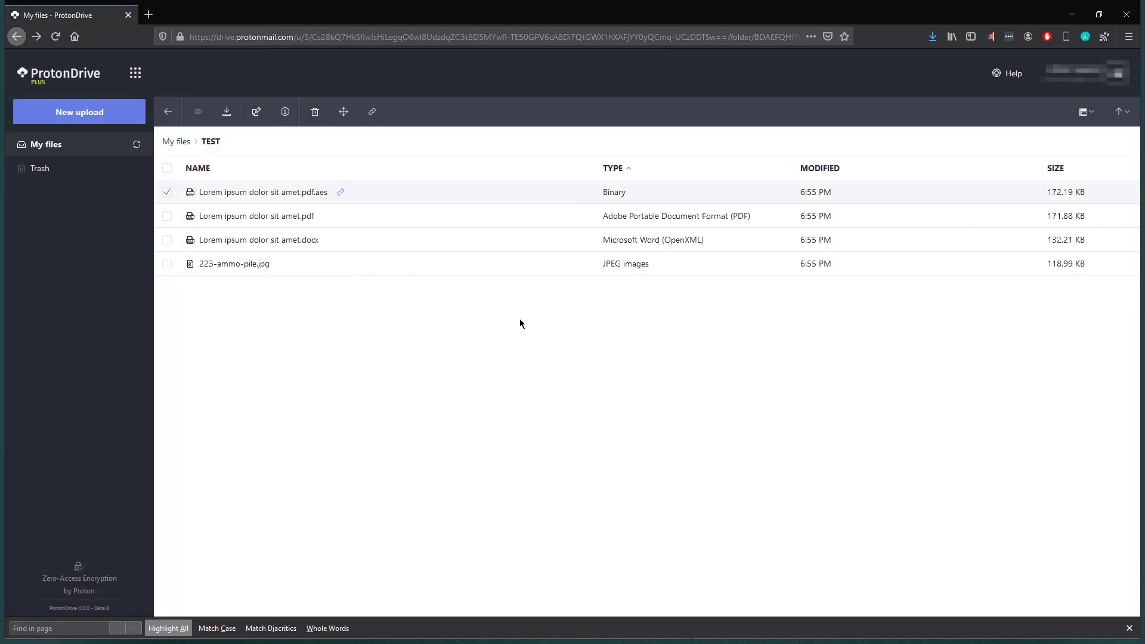
{"action": "double_click", "coordinate": [297, 241]}
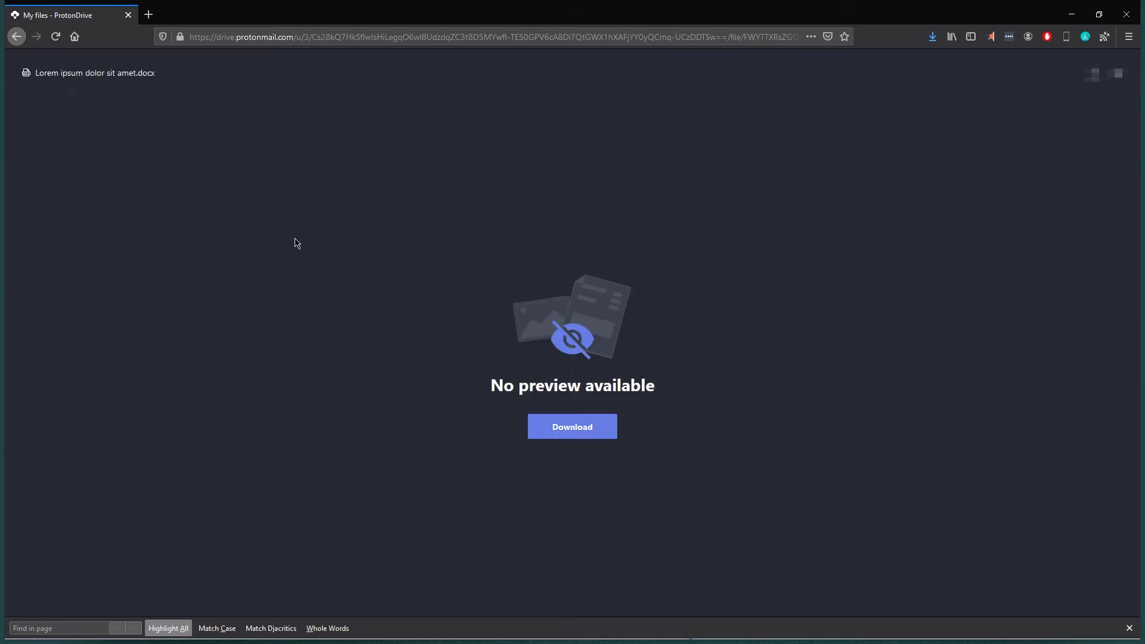
{"action": "left_click", "coordinate": [15, 37]}
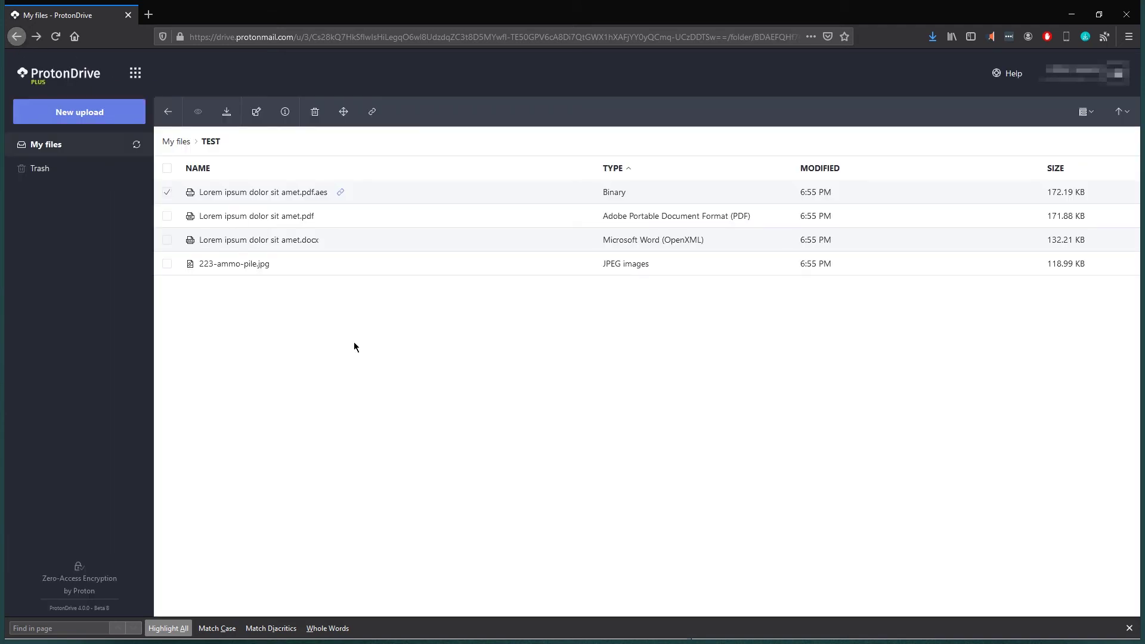
{"action": "left_click", "coordinate": [168, 240]}
{"action": "left_click", "coordinate": [168, 194]}
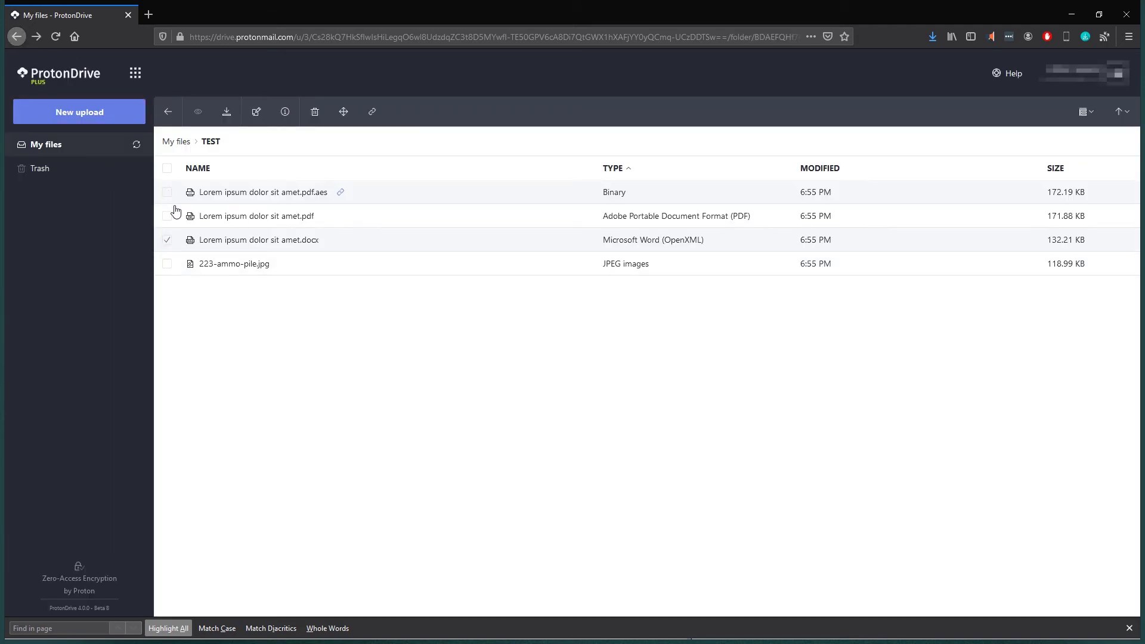